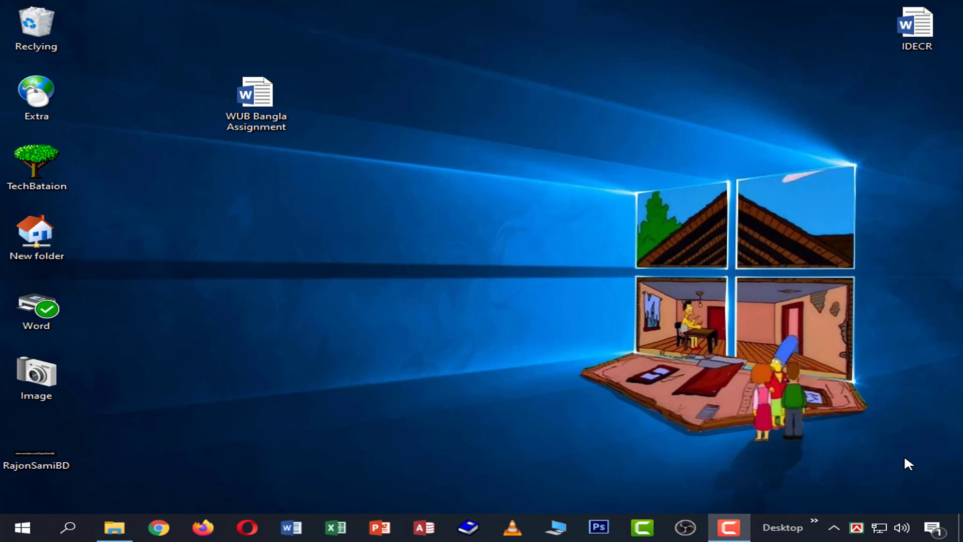
- Refresh the desktop, open WUB Bangla Assignment in Word, and go to File > Export
right_click(382, 187)
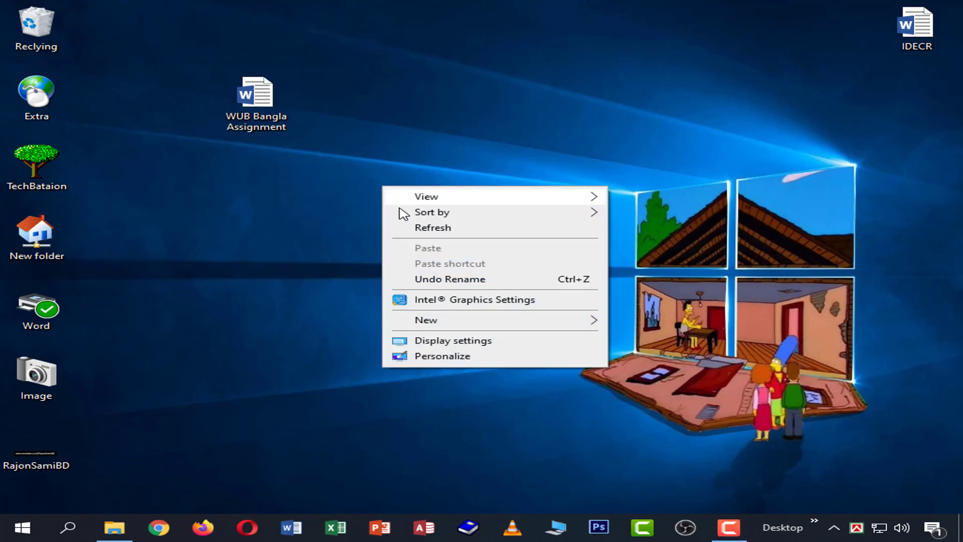
click(441, 229)
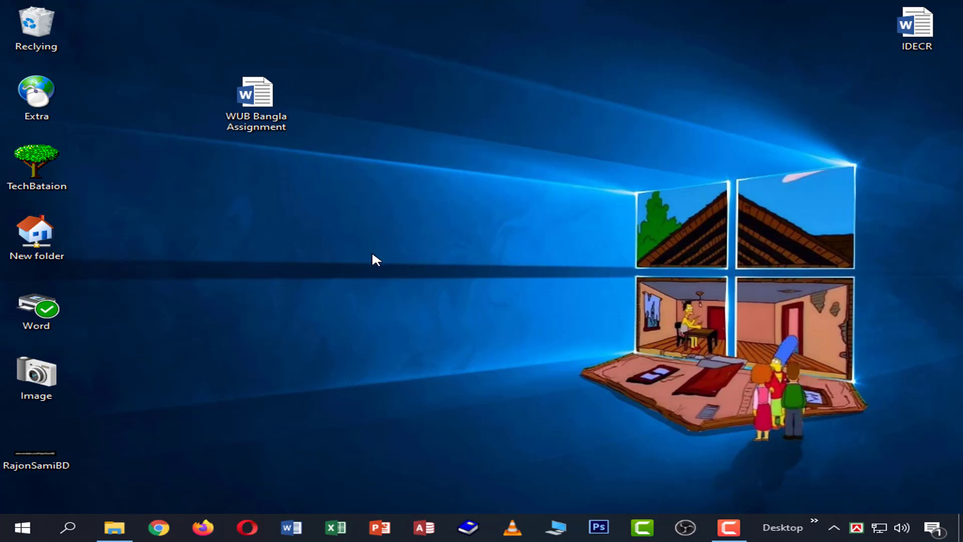
double_click(260, 105)
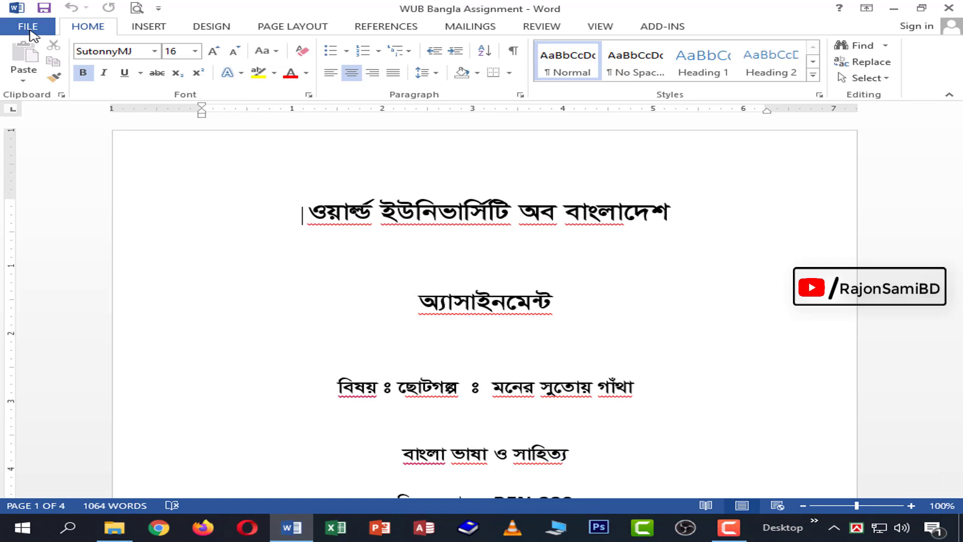
click(29, 29)
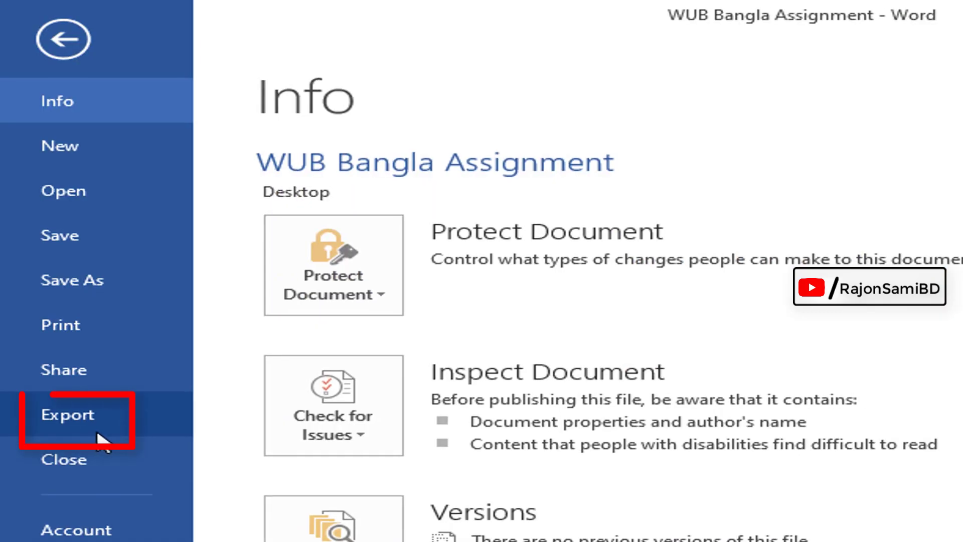
click(83, 357)
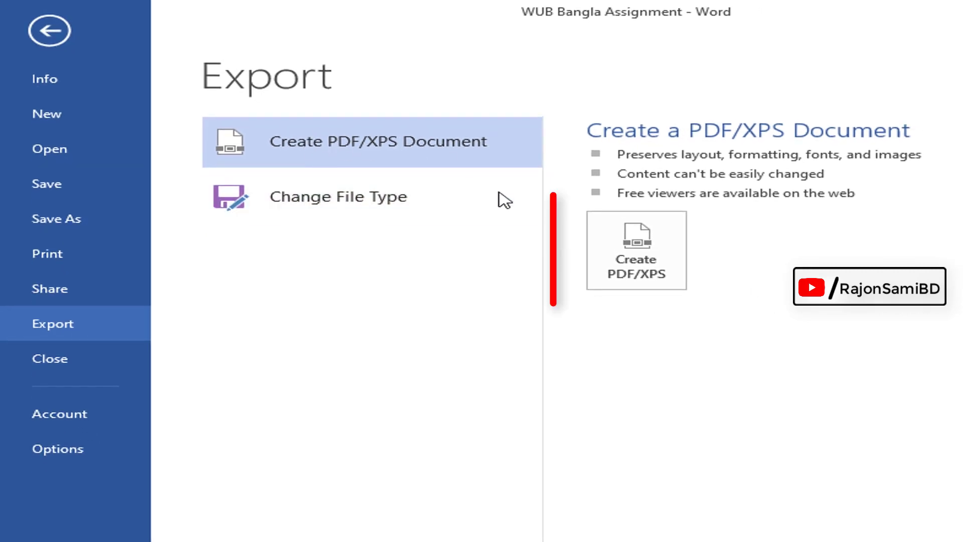
- Start Create PDF/XPS and keep the file name WUB Bangla Assignment
click(640, 271)
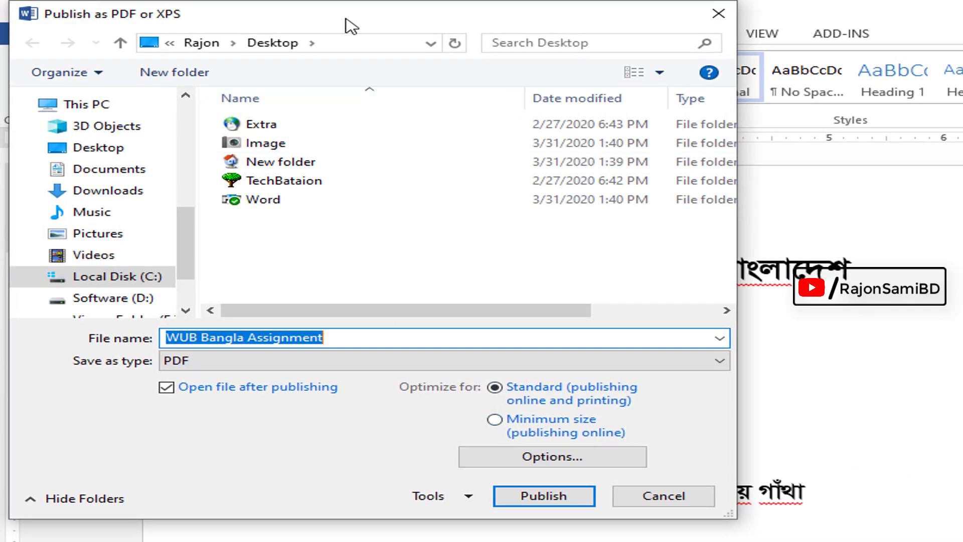
drag(348, 25, 424, 65)
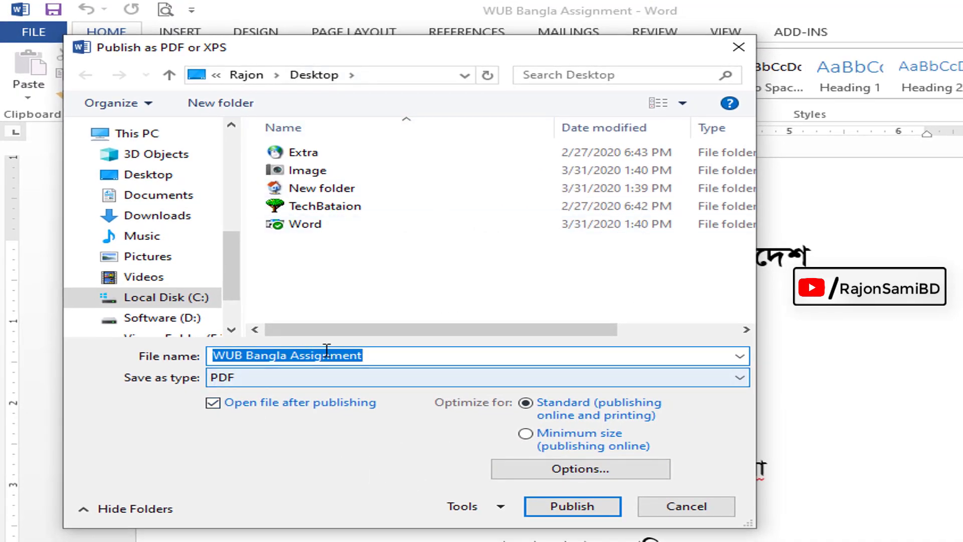
click(436, 356)
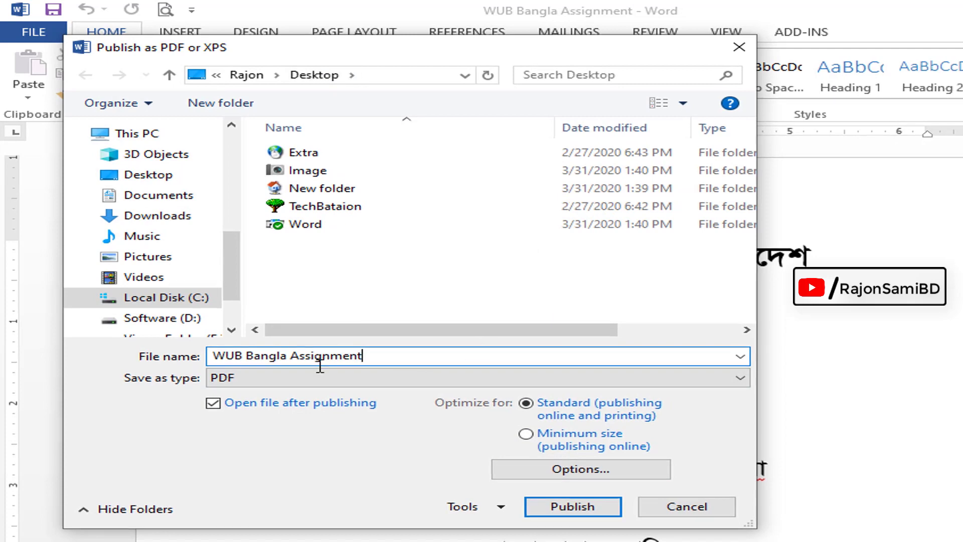
click(412, 356)
shift+click(228, 363)
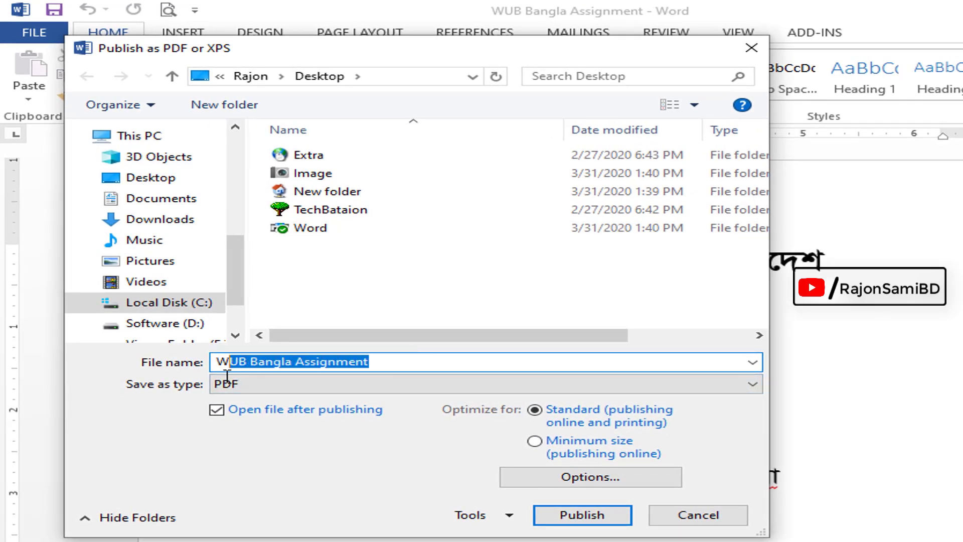
click(402, 357)
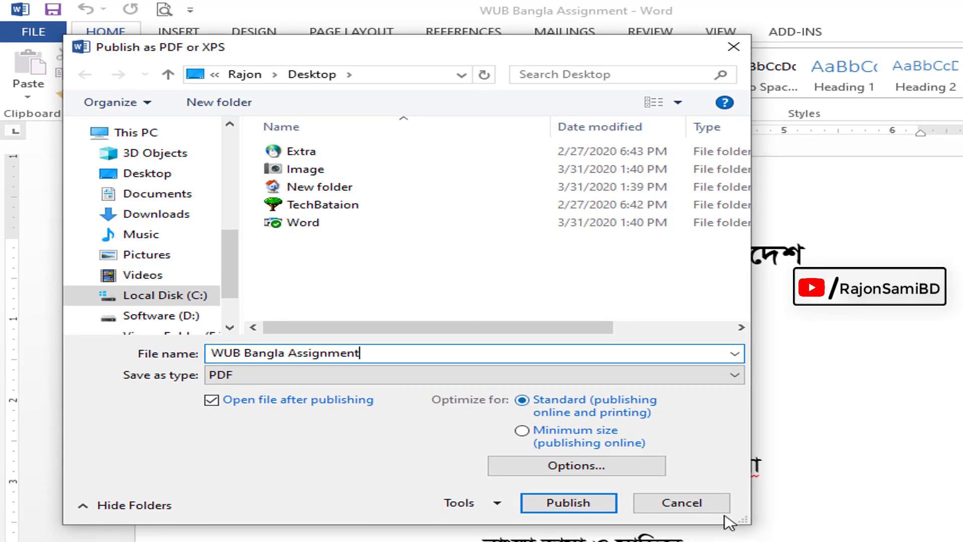
- Choose the Desktop as the save location and publish the PDF
scroll(125, 215, down, 1)
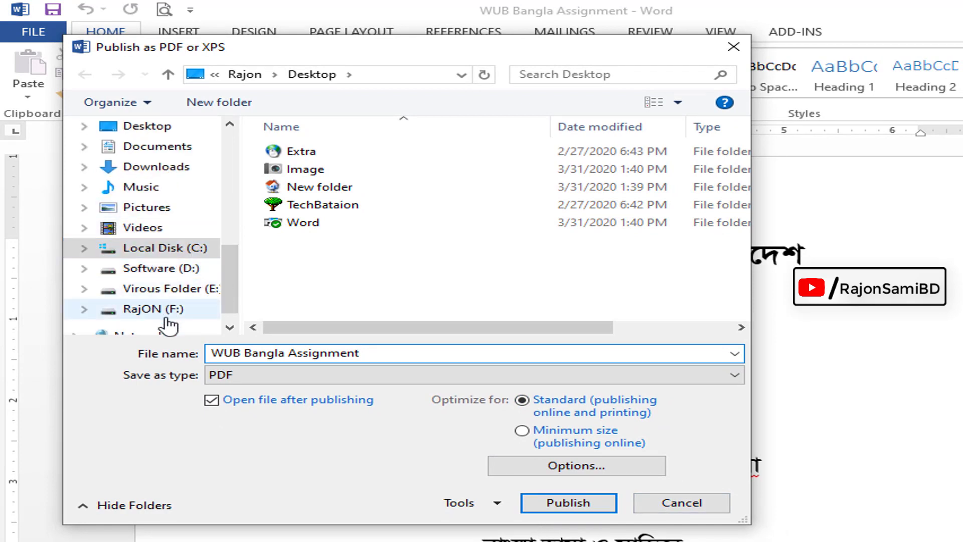
scroll(193, 311, down, 1)
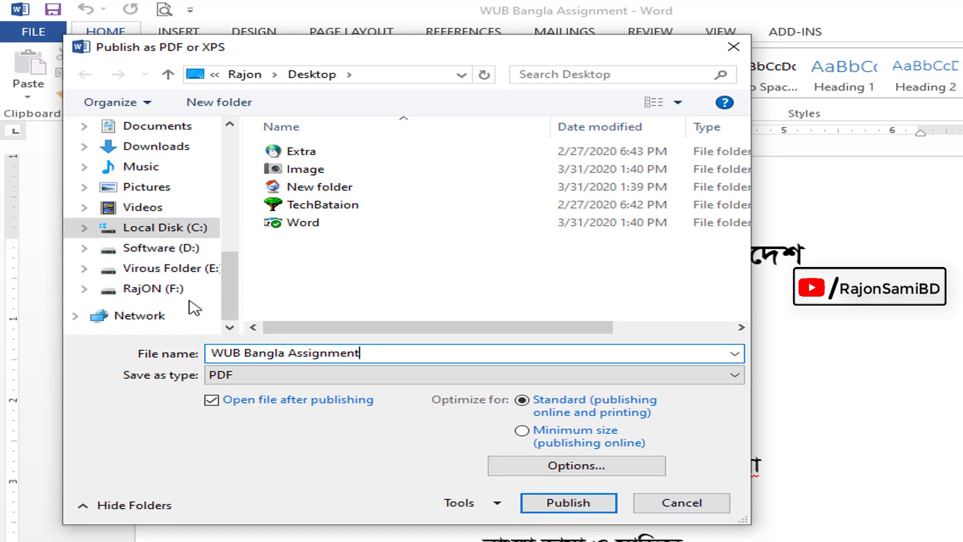
click(155, 249)
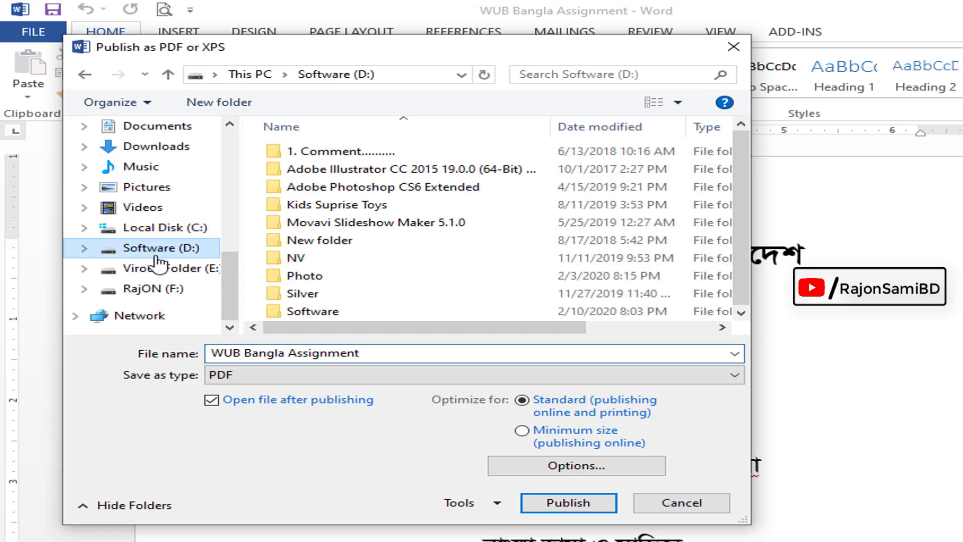
click(159, 271)
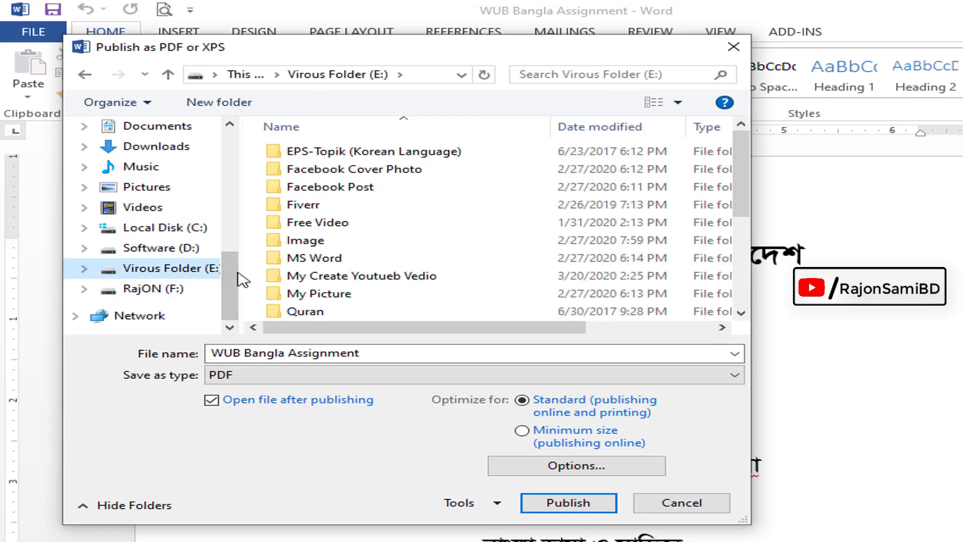
drag(245, 283, 243, 141)
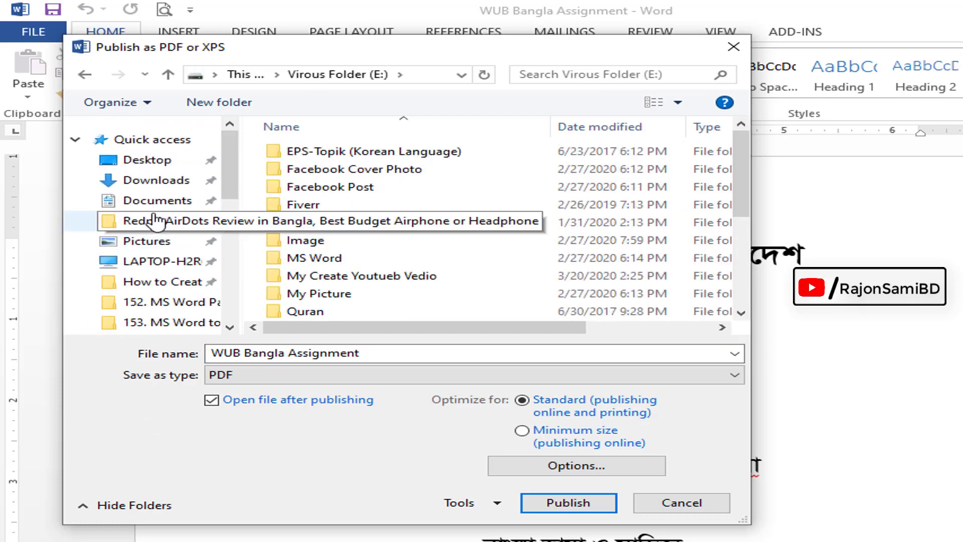
click(150, 162)
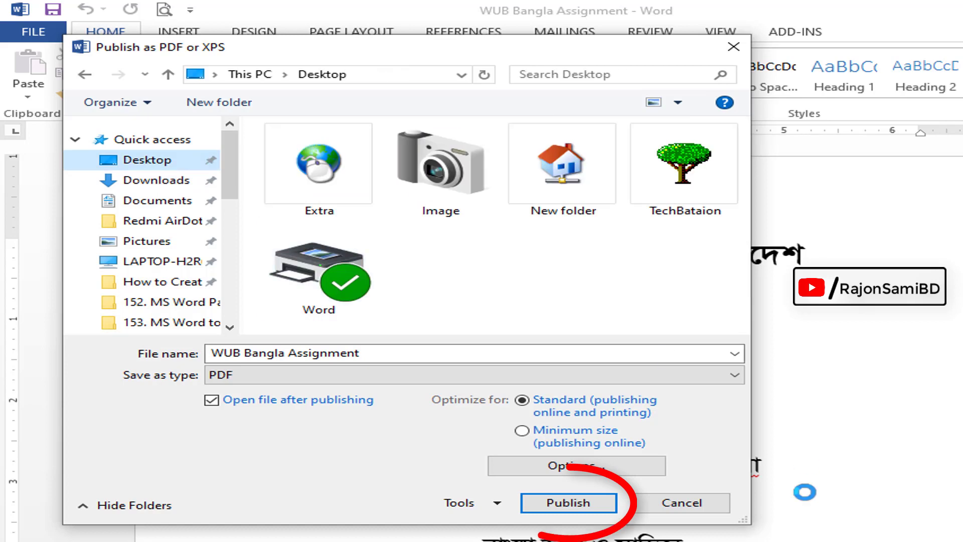
click(580, 507)
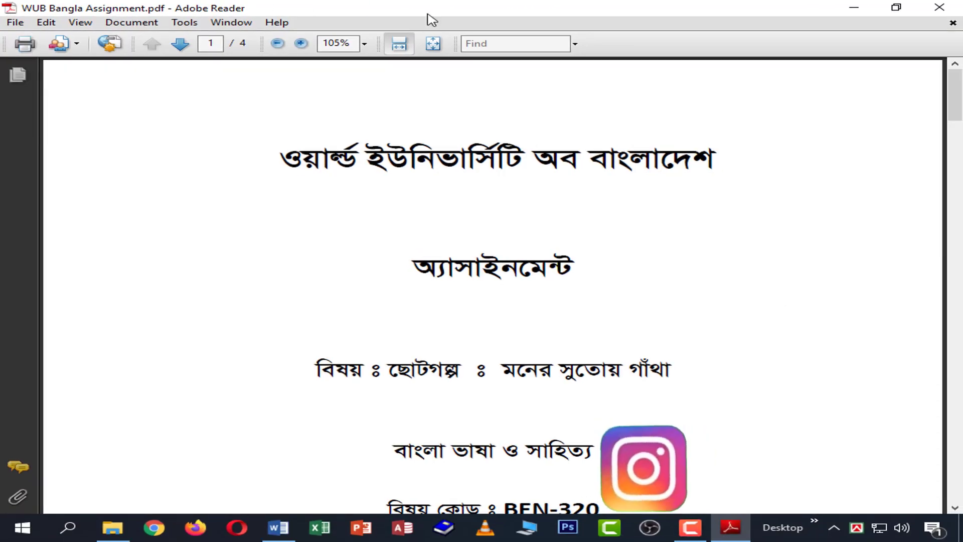
- Close Adobe Reader and Word, then open the exported PDF from the desktop to check it
click(950, 7)
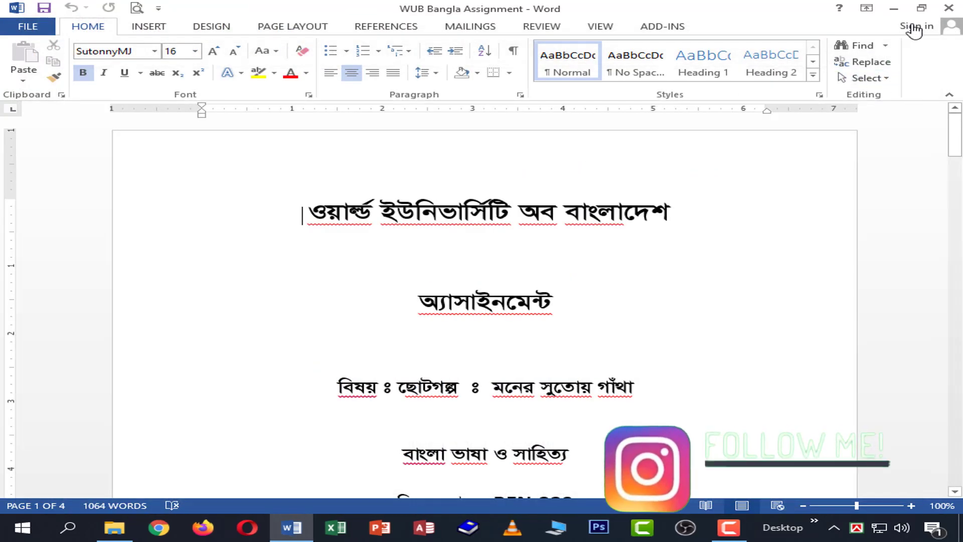
click(951, 7)
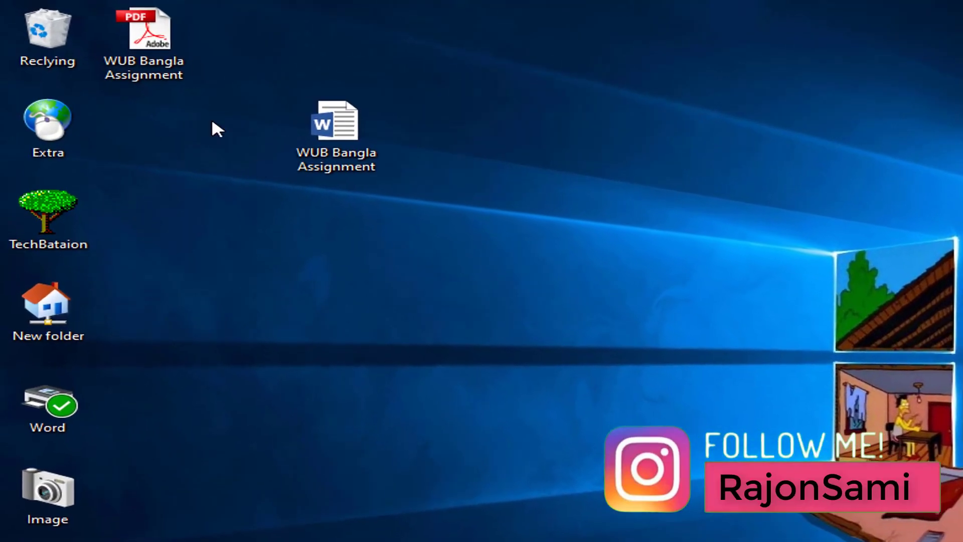
drag(145, 30, 339, 216)
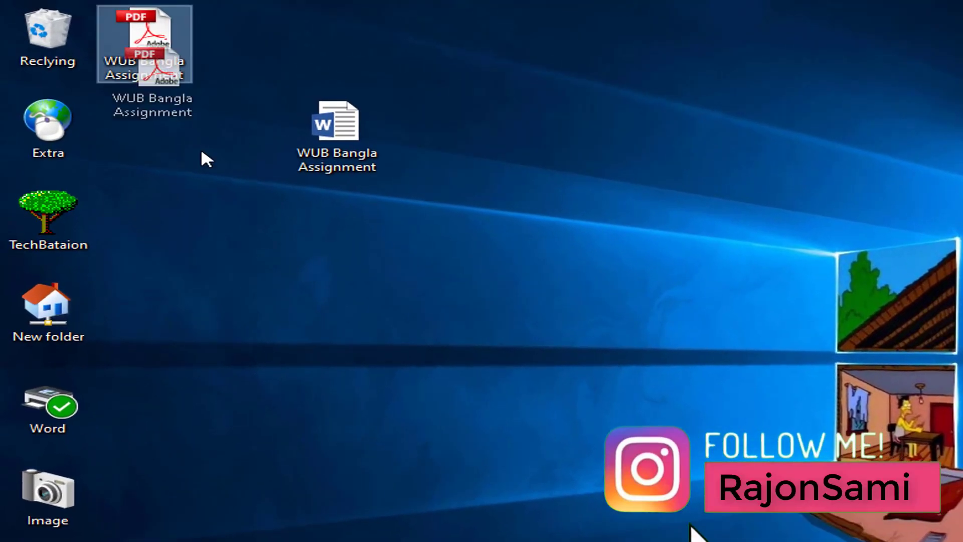
click(353, 131)
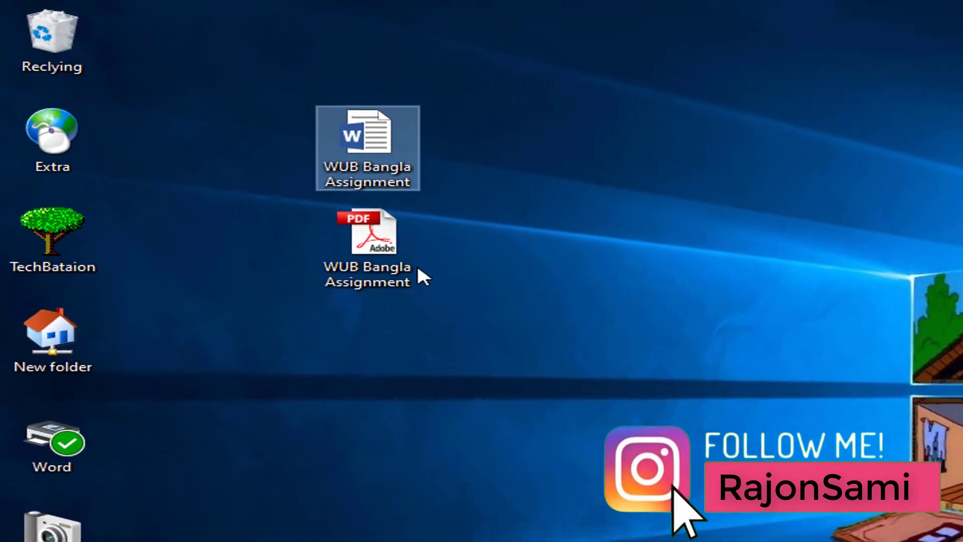
click(421, 286)
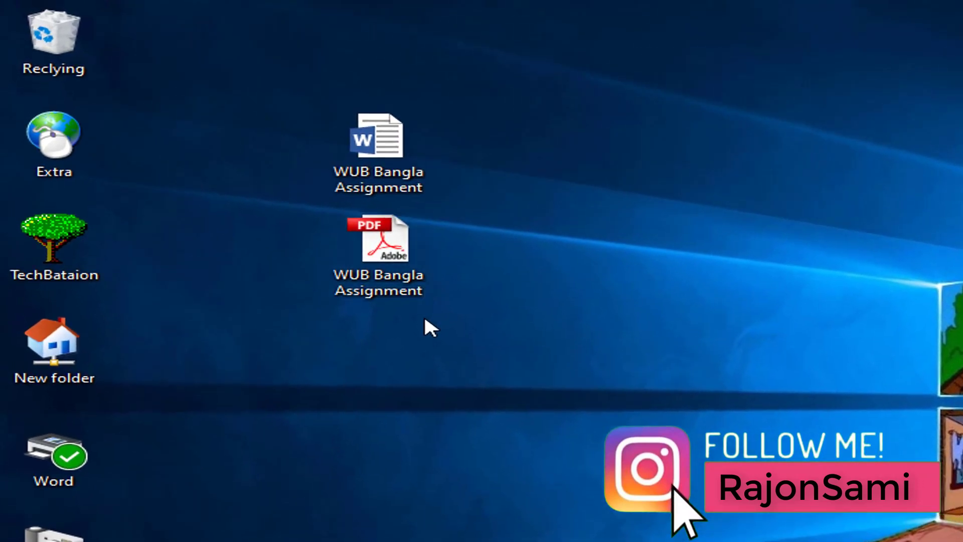
double_click(400, 261)
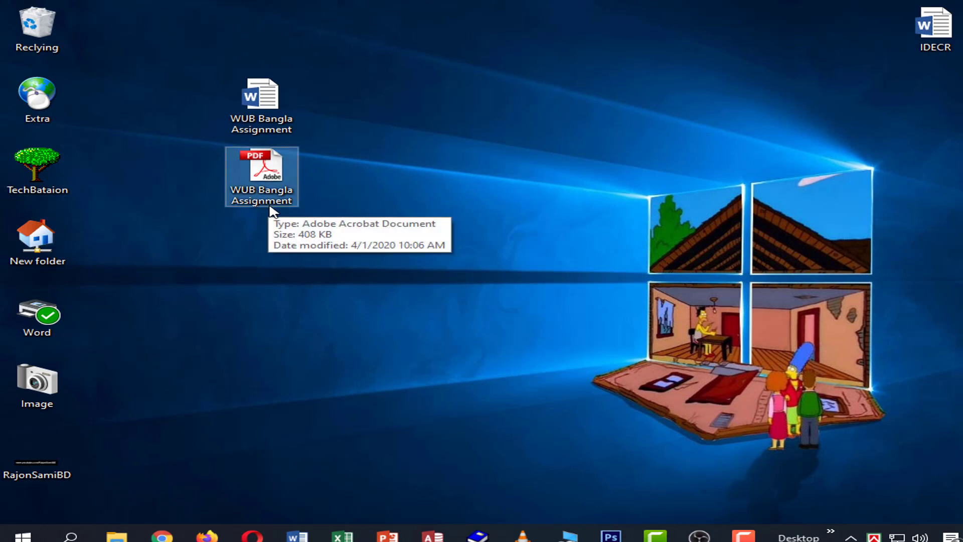
- Delete the PDF from the desktop and reopen WUB Bangla Assignment in Word
right_click(262, 185)
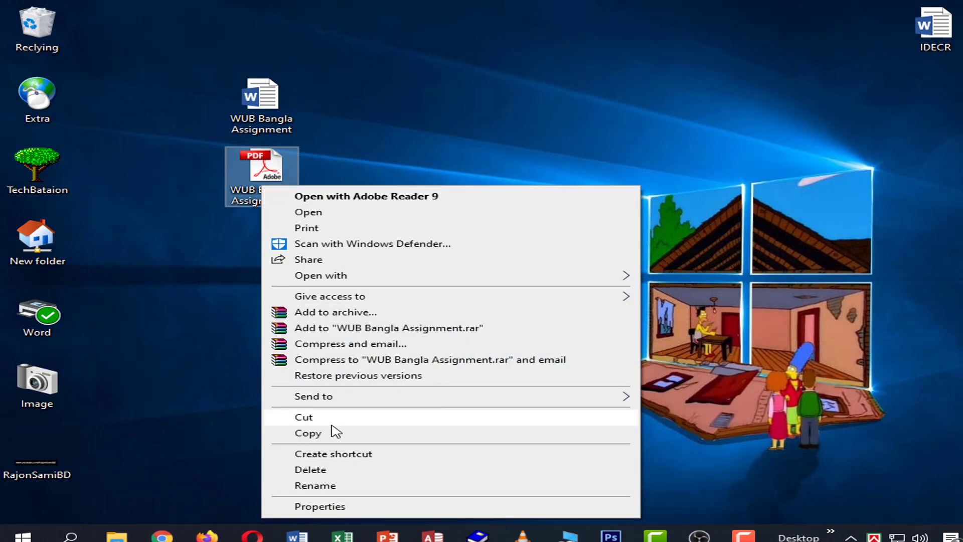
click(367, 471)
double_click(256, 128)
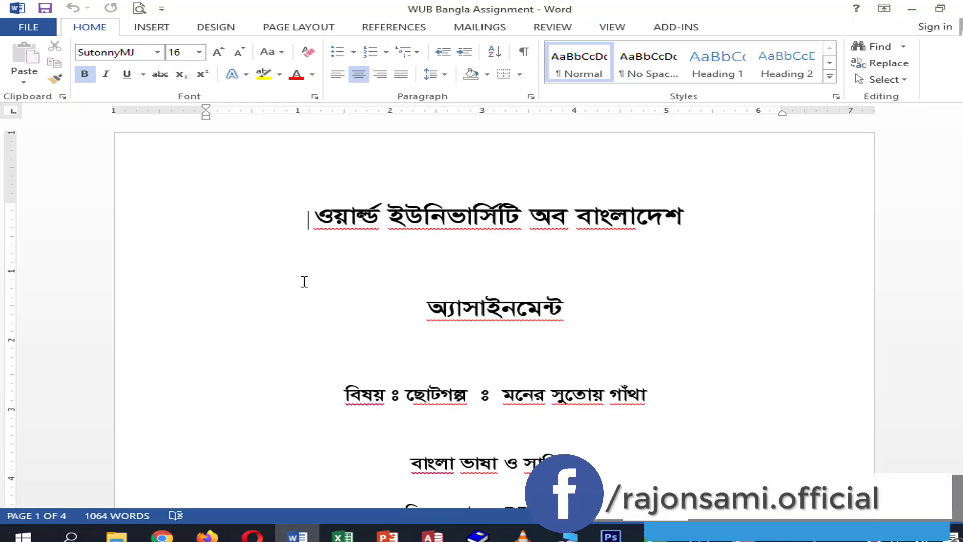
- Bring up the Save As window with F12, cancel it without saving, and return to the File page
click(36, 26)
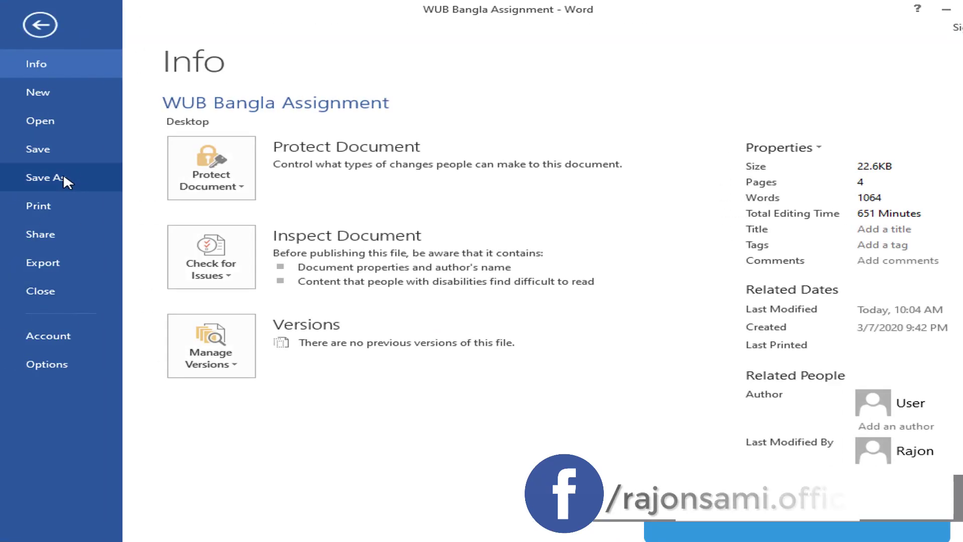
key(Escape)
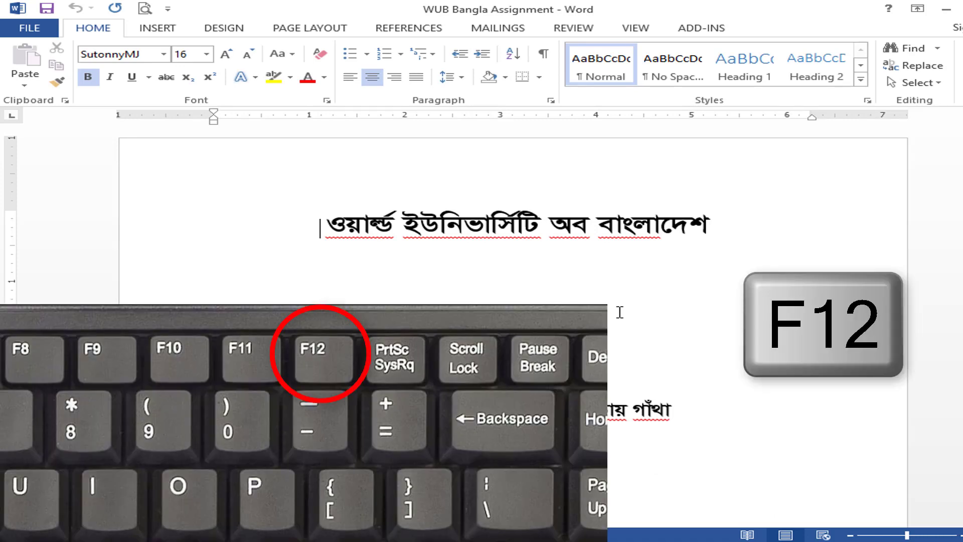
key(F12)
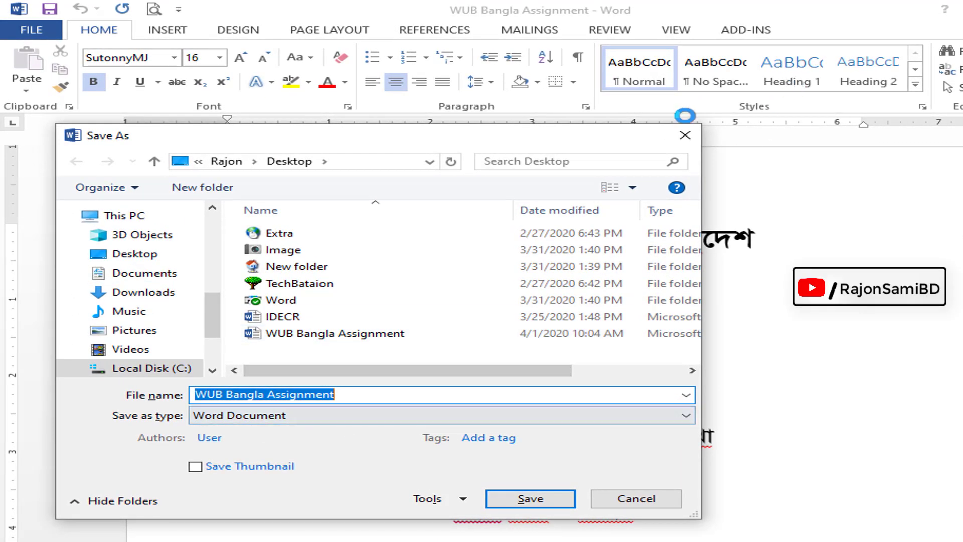
click(685, 135)
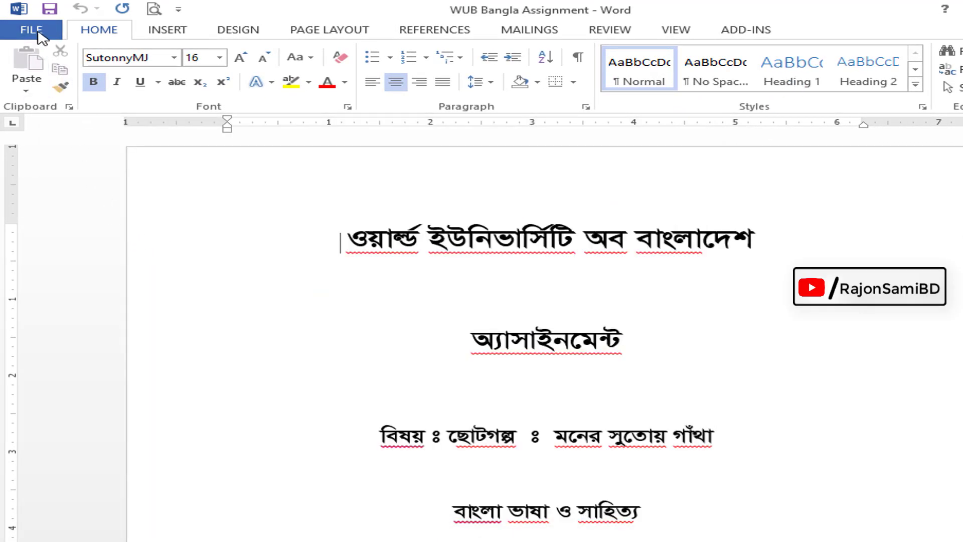
click(37, 28)
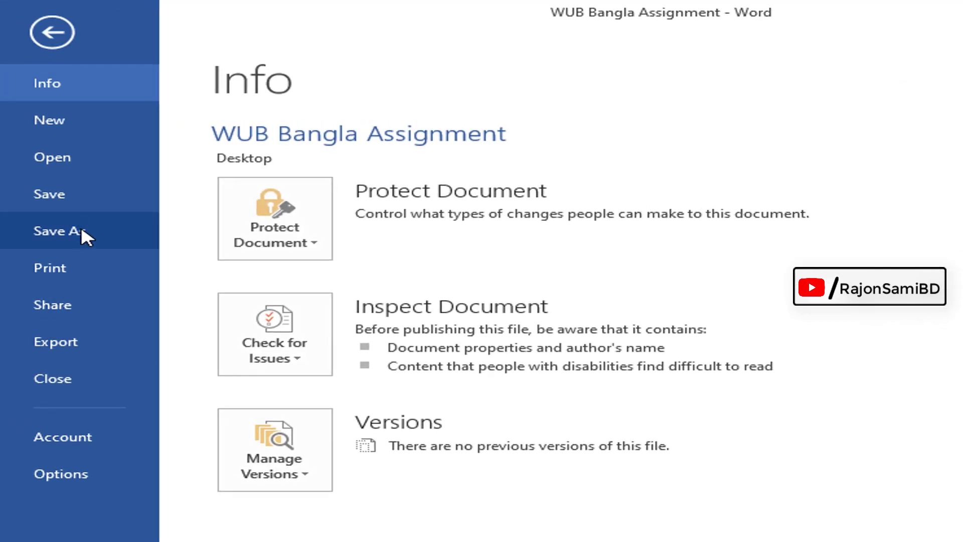
- In Save As > Browse, pick the Desktop folder and edit the name WUB Bangla Assignment
click(80, 230)
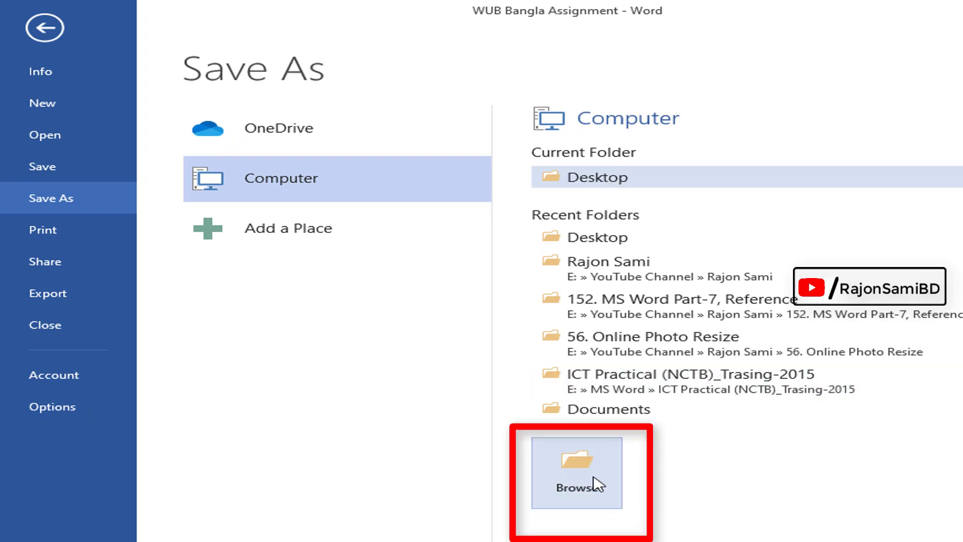
click(577, 488)
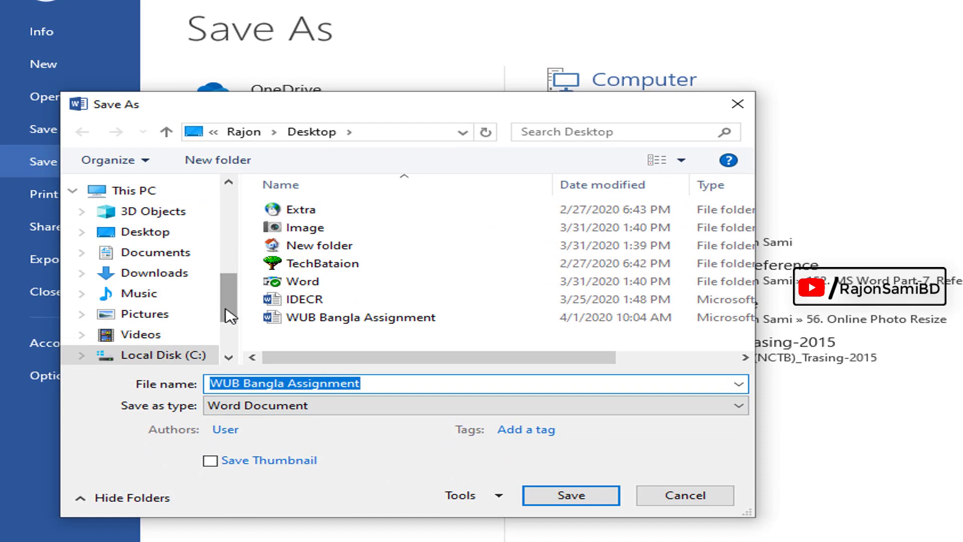
drag(230, 280, 222, 203)
scroll(151, 331, down, 10)
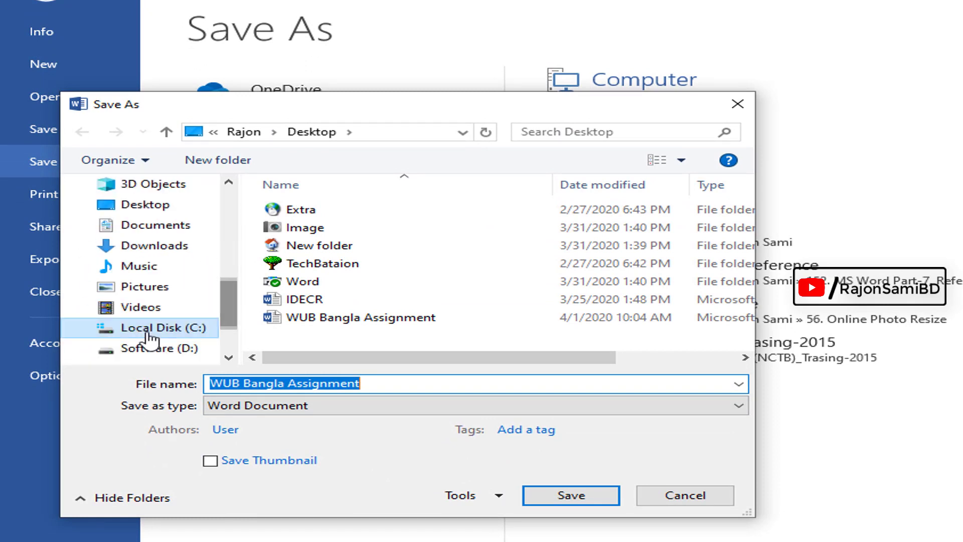
scroll(151, 310, down, 3)
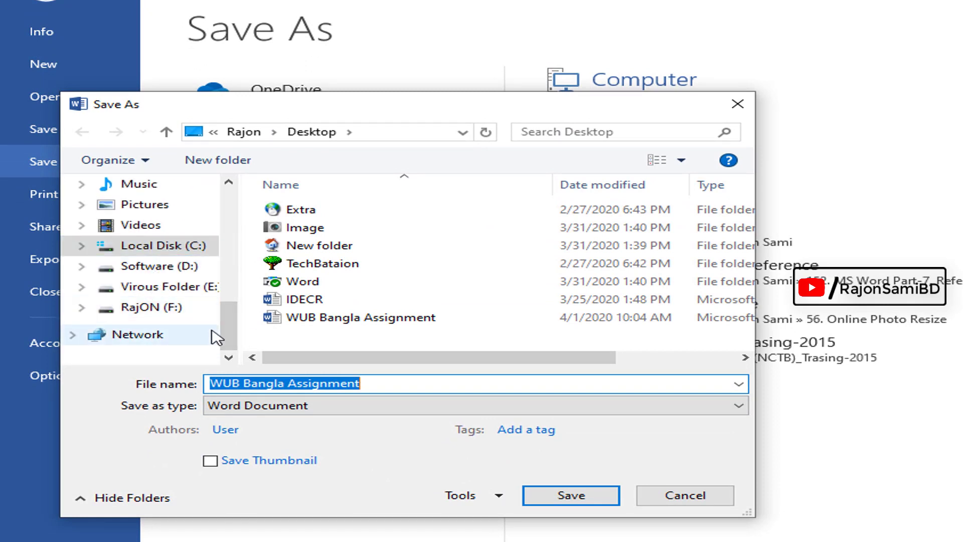
drag(225, 306, 225, 196)
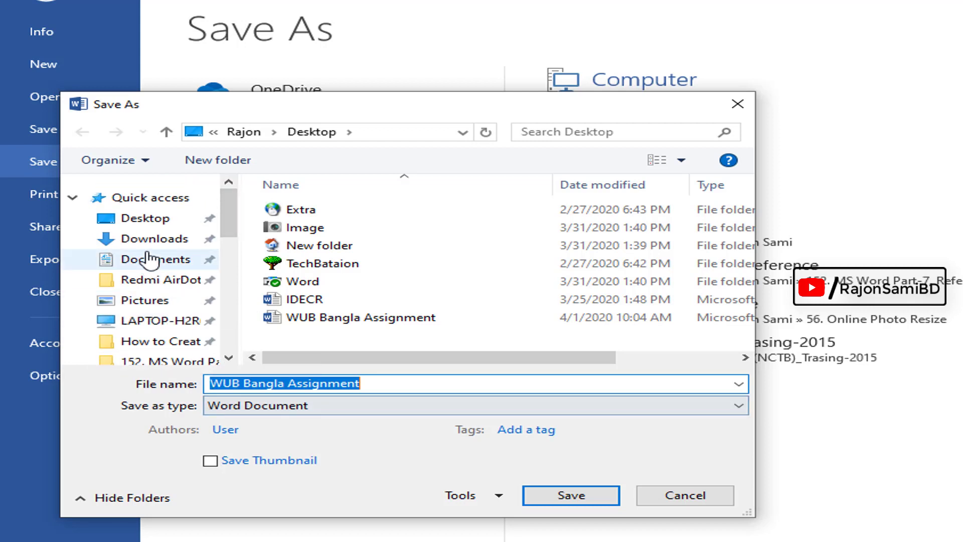
click(125, 219)
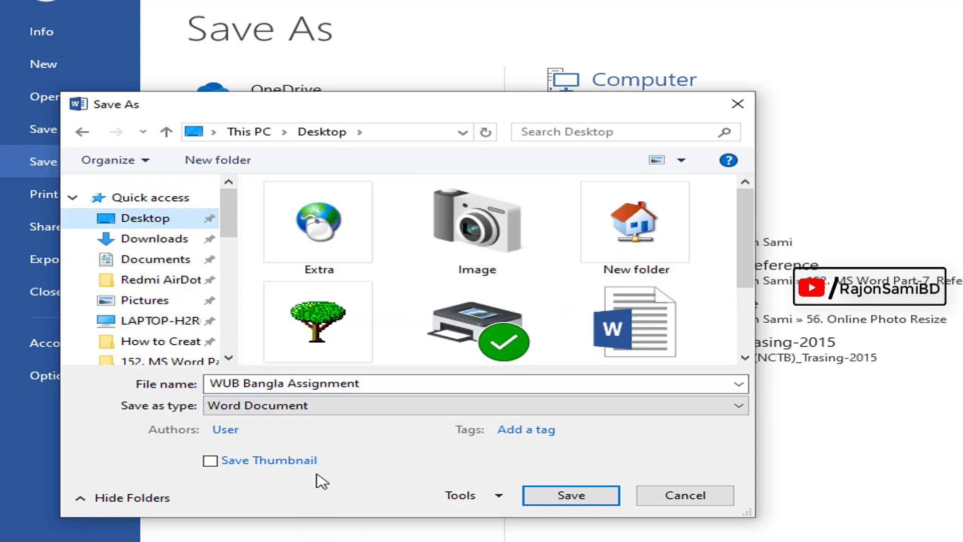
click(447, 385)
click(484, 386)
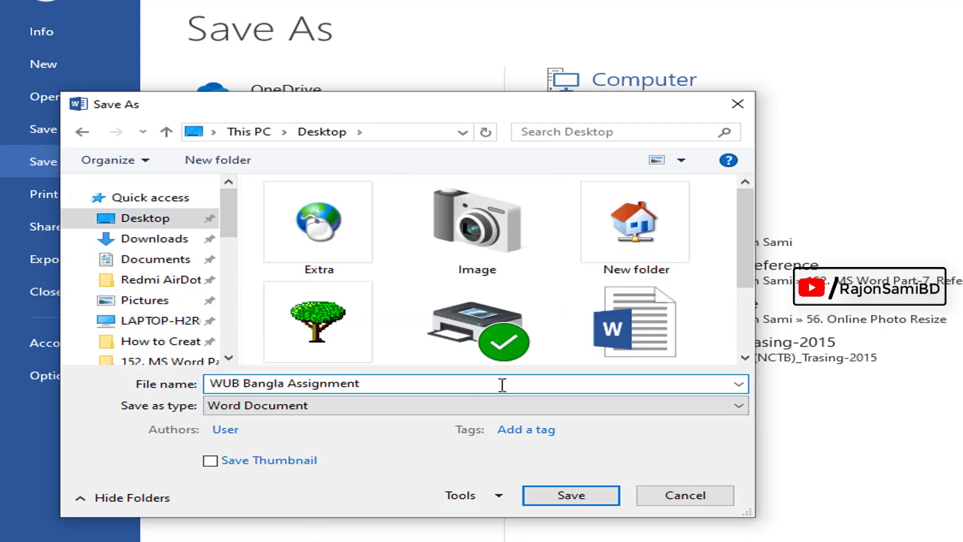
double_click(424, 382)
click(311, 371)
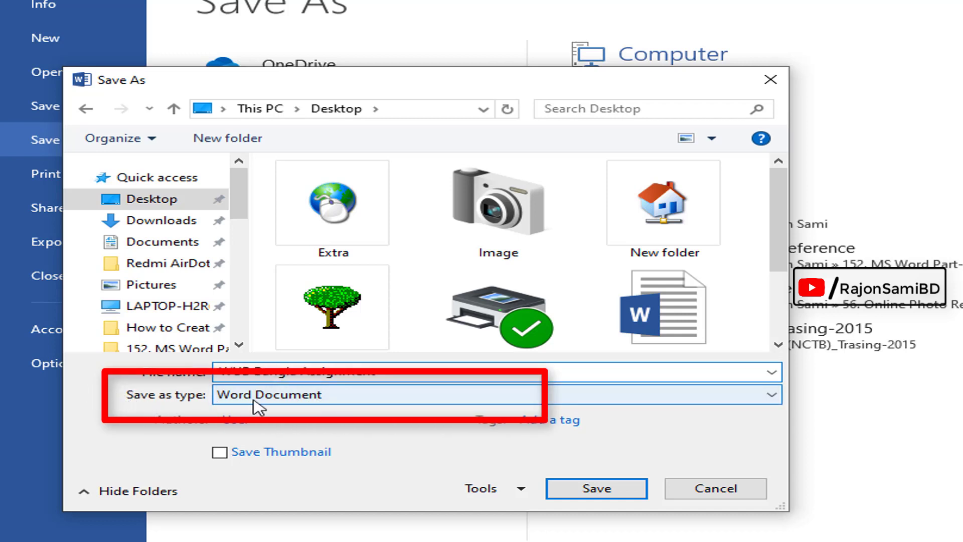
- Change Save as type from Word Document to PDF and save to the Desktop
click(334, 395)
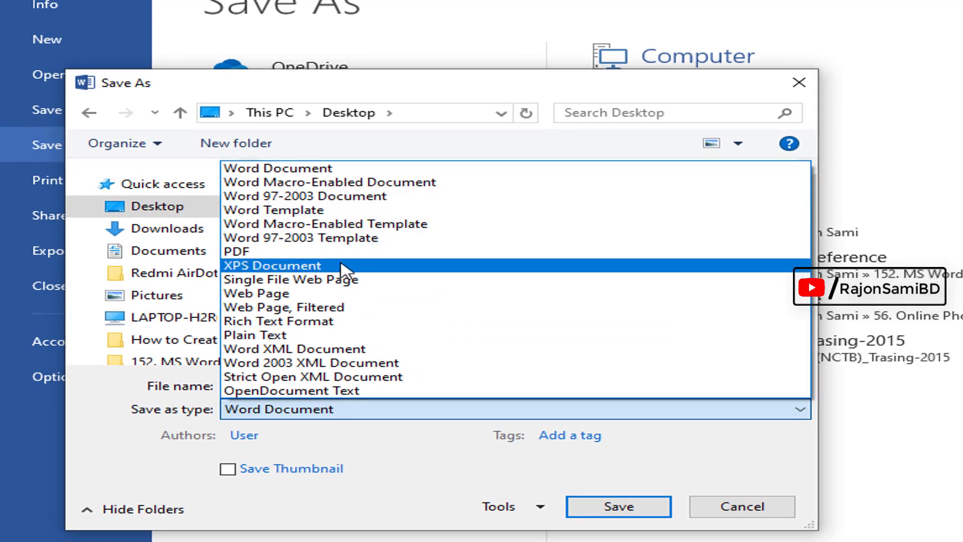
click(247, 252)
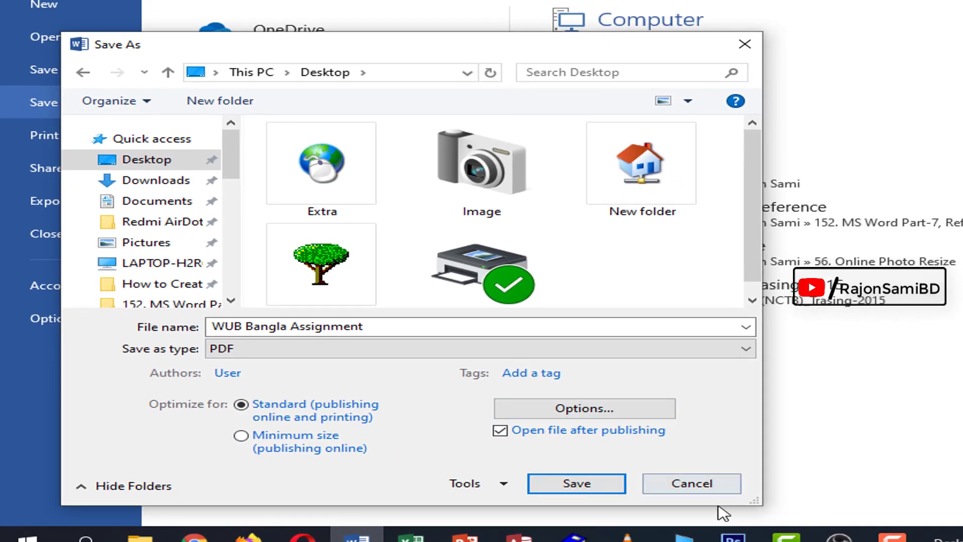
click(565, 493)
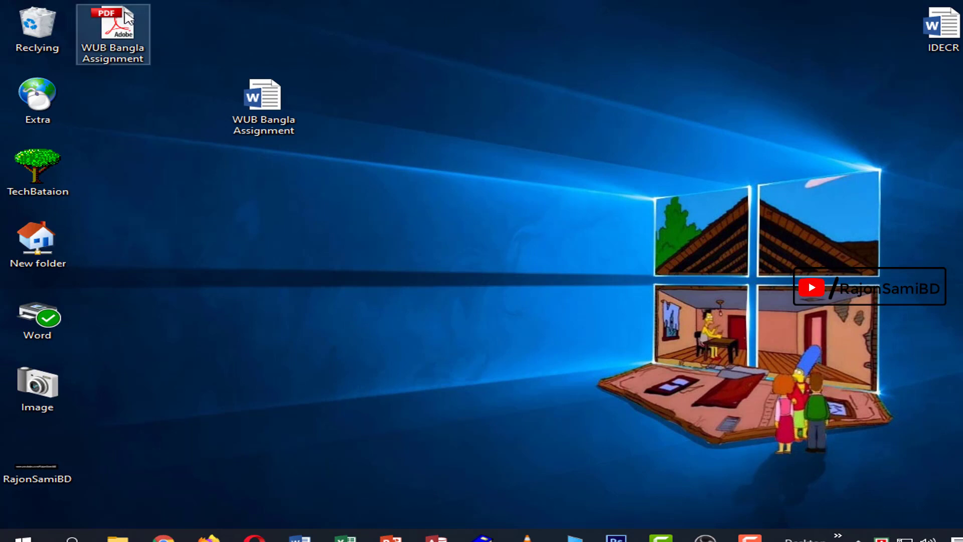
- Move the second PDF copy beside the Word icon and delete it
drag(126, 30, 326, 237)
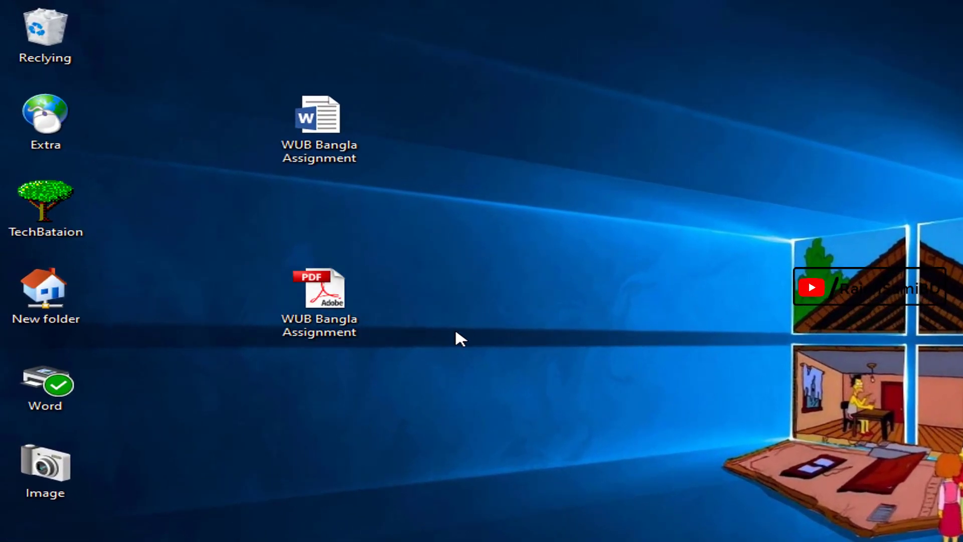
key(Delete)
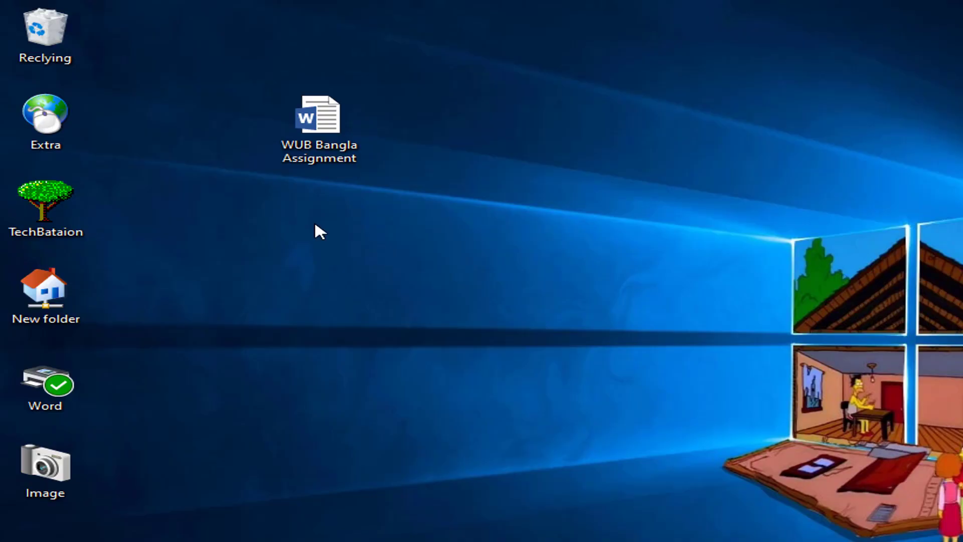
- Open the WUB Bangla Assignment desktop icon and go to the FILE menu
double_click(318, 120)
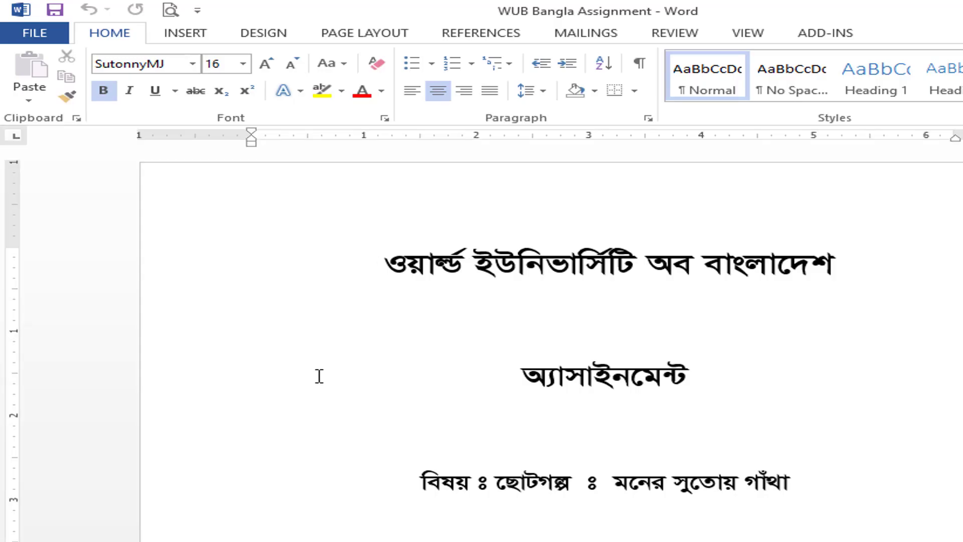
click(31, 32)
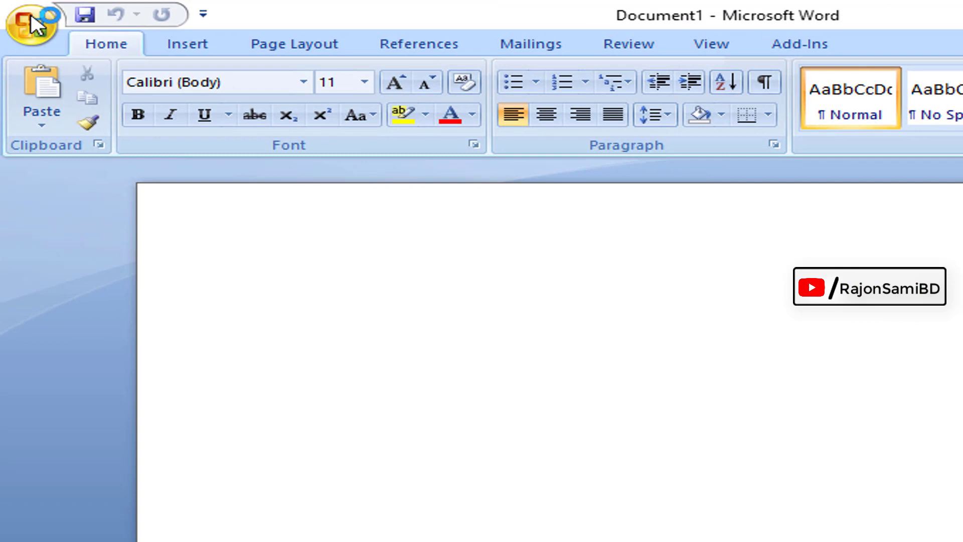
- Open the Office button menu in Word 2007 to view its file commands
click(36, 24)
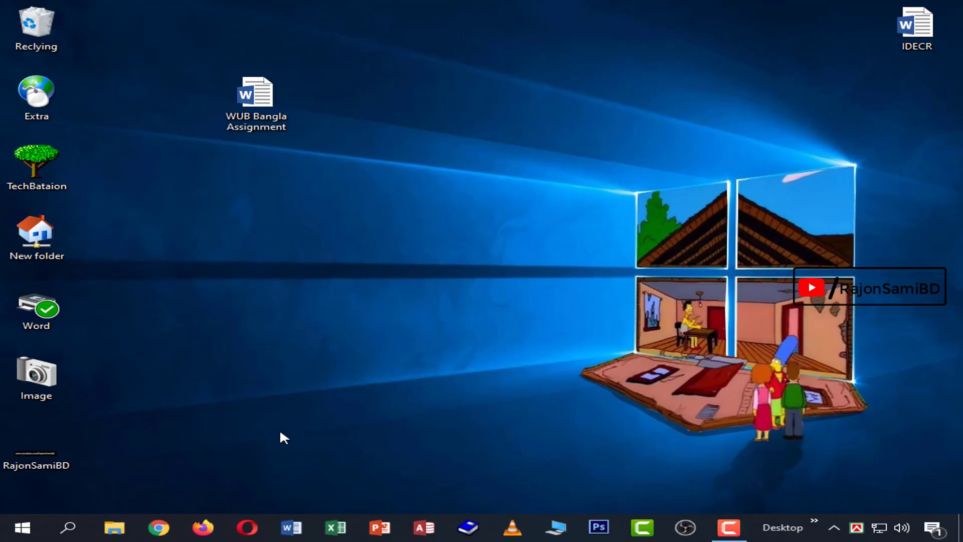
- Launch Chrome, replace the YouTube tab with a new tab, and search 'ms word to pdf'
click(162, 538)
click(253, 11)
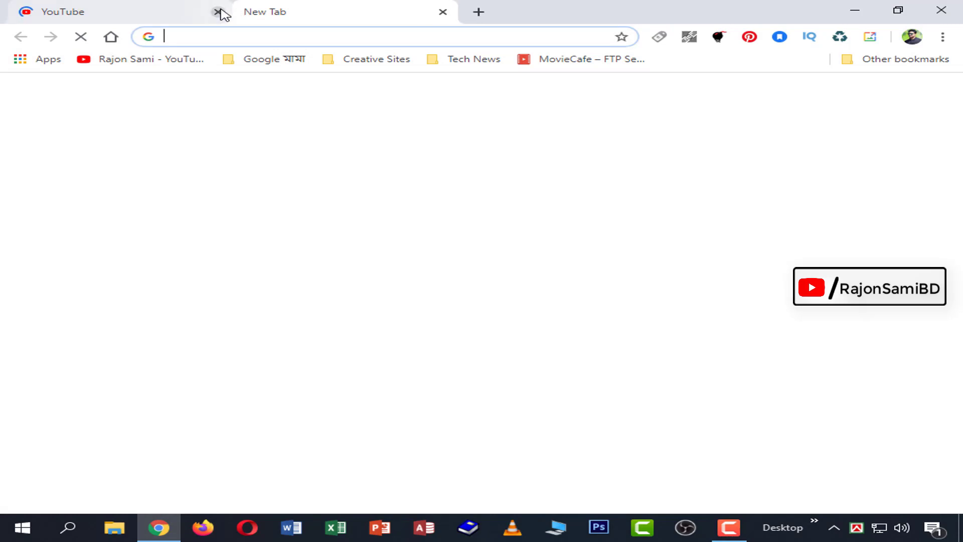
click(219, 11)
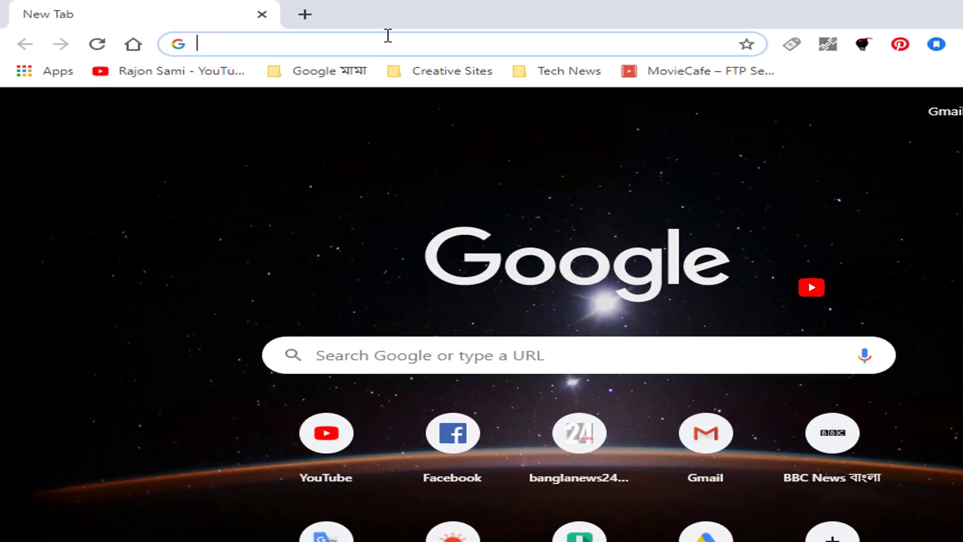
text(ms word t)
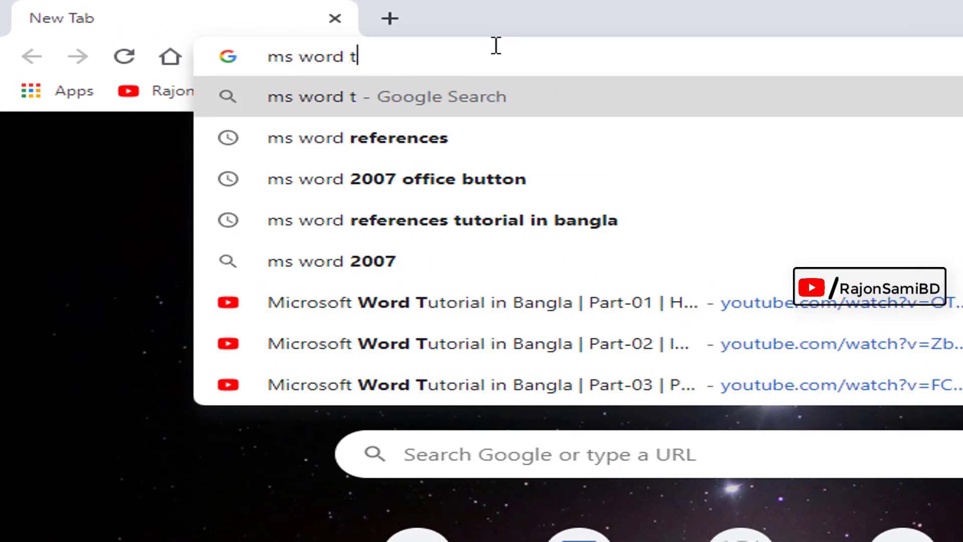
text(o pdf)
key(Return)
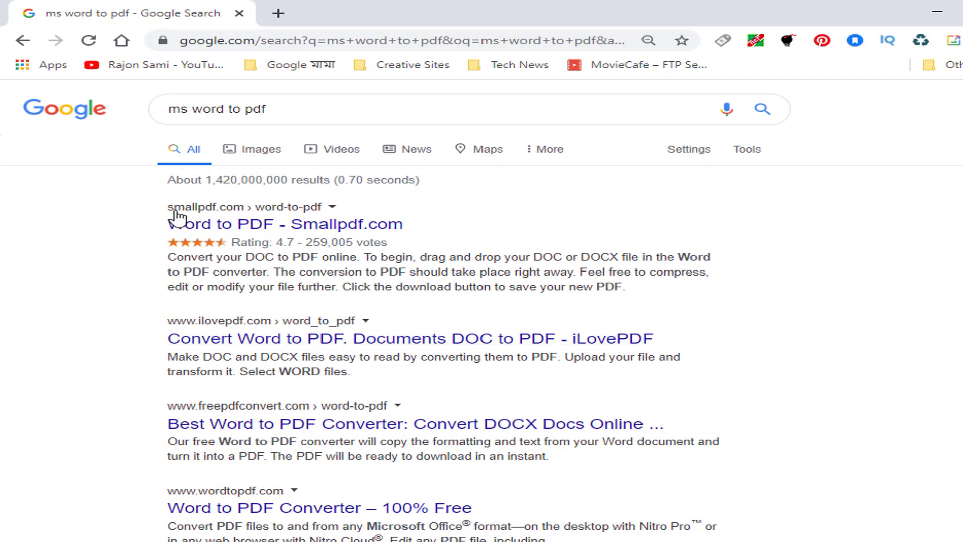
- Open the Smallpdf Word to PDF search result in a new Chrome tab
right_click(240, 231)
click(290, 236)
scroll(551, 351, down, 1)
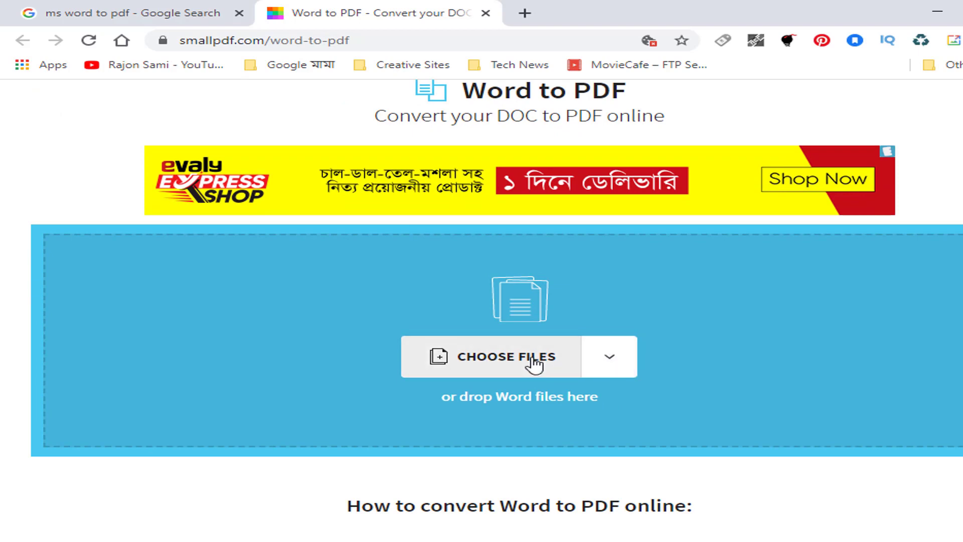
- Upload the WUB Bangla Assignment file from the Desktop to Smallpdf for conversion
click(535, 362)
drag(161, 203, 168, 146)
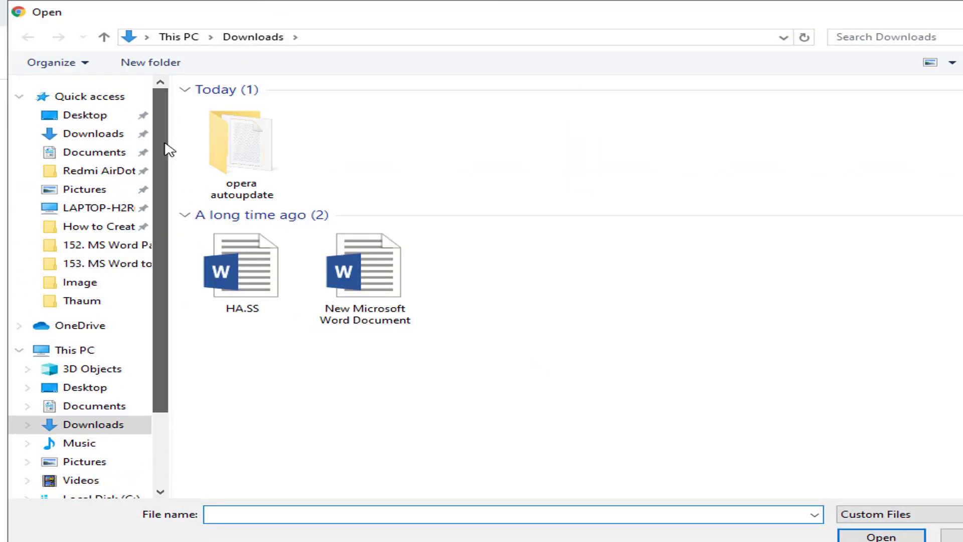
click(61, 118)
click(896, 127)
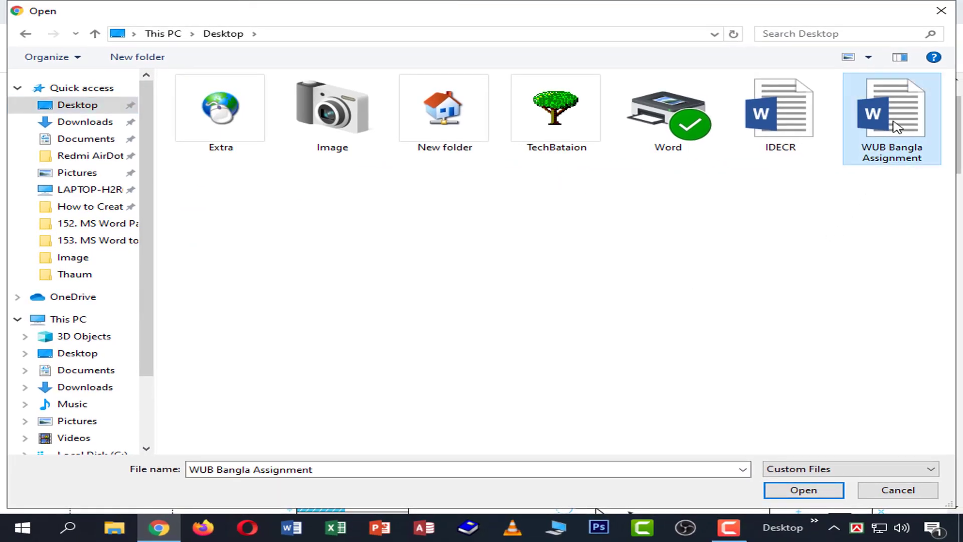
click(800, 494)
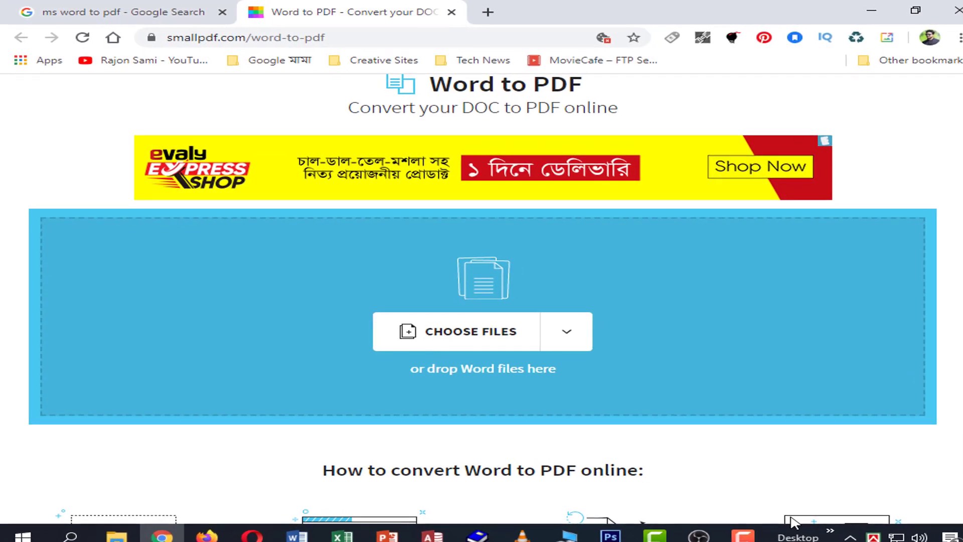